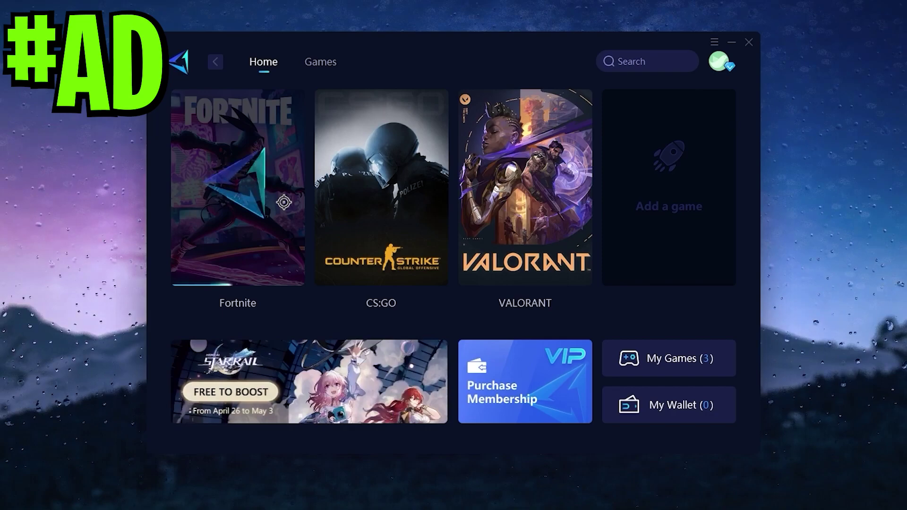
- Boost Fortnite in GearUP Booster, then view its booster and server region settings
left_click(284, 202)
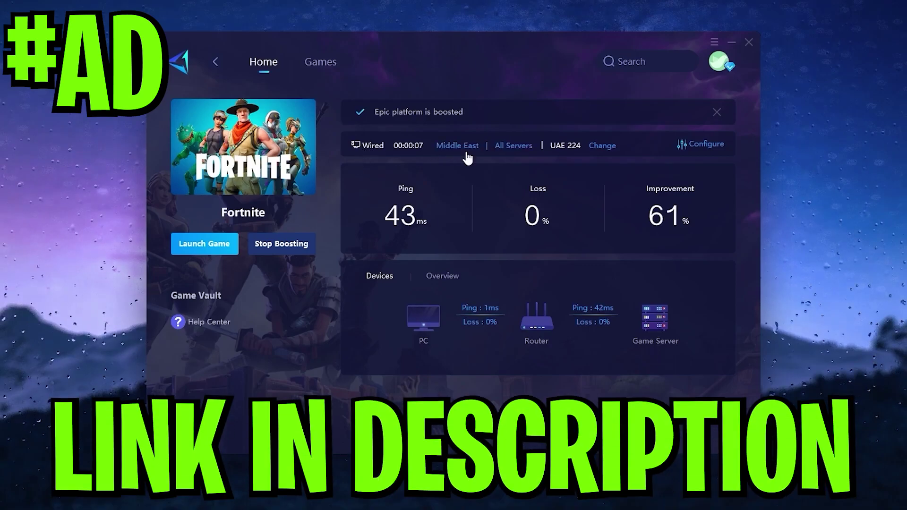
left_click(694, 144)
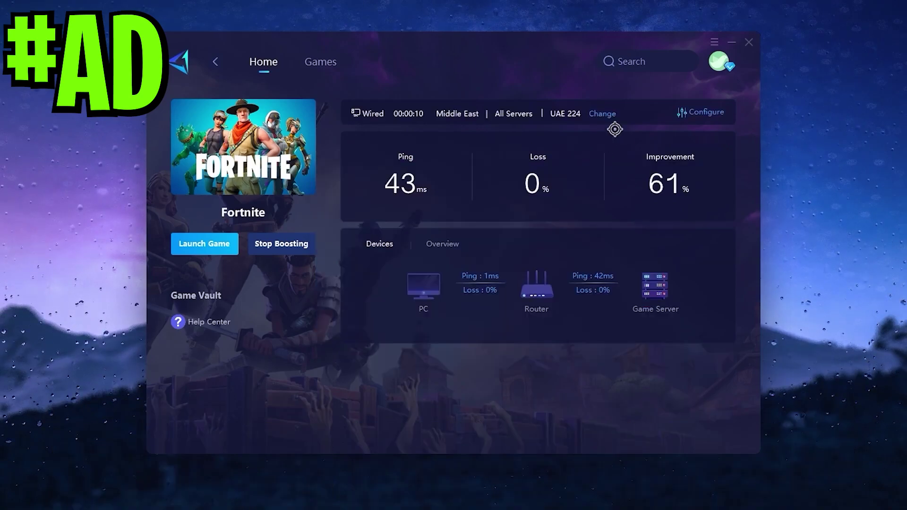
left_click(602, 114)
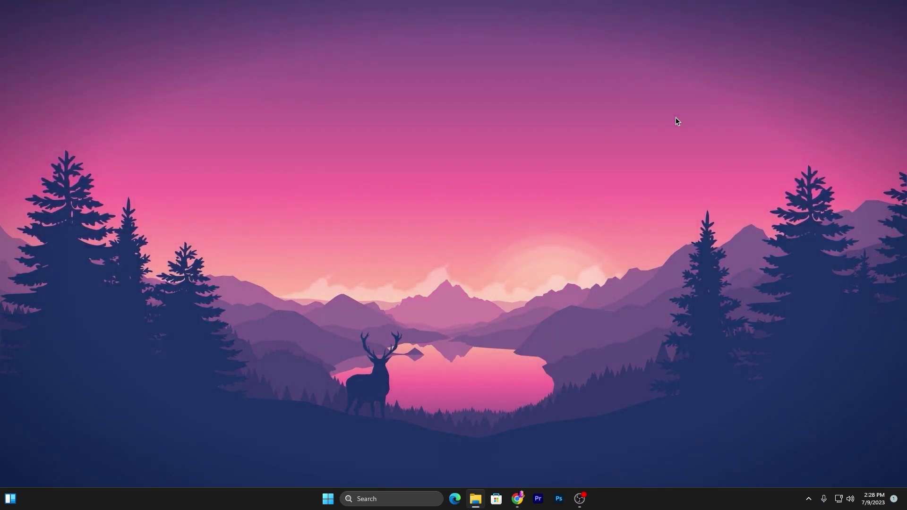
- Search uptopacks.com in Chrome for 'MSI' to find the MSI Afterburner post, then minimize Chrome
left_click(517, 501)
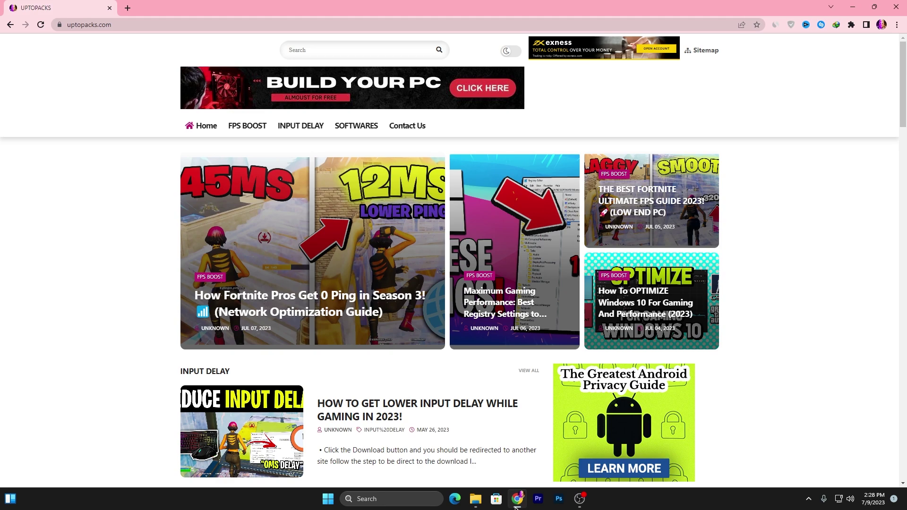
left_click(303, 50)
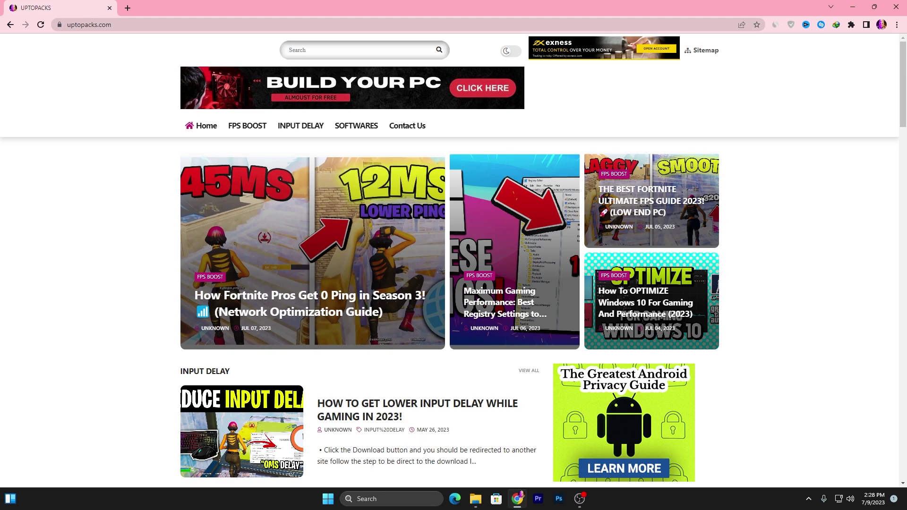
type("MSI")
key("Return")
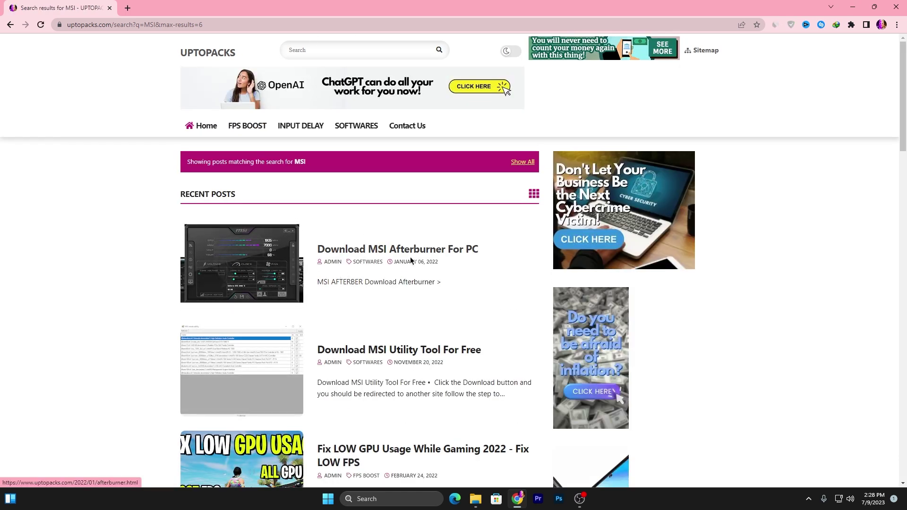
left_click(853, 7)
- Launch MSI Afterburner from Start search and open RivaTuner Statistics Server from the tray
key("super")
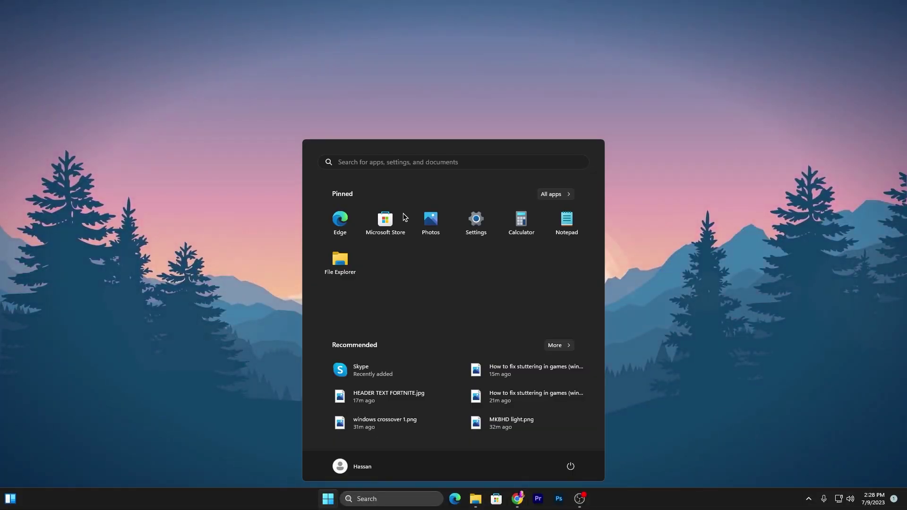
type("MSI Afterburner")
key("Return")
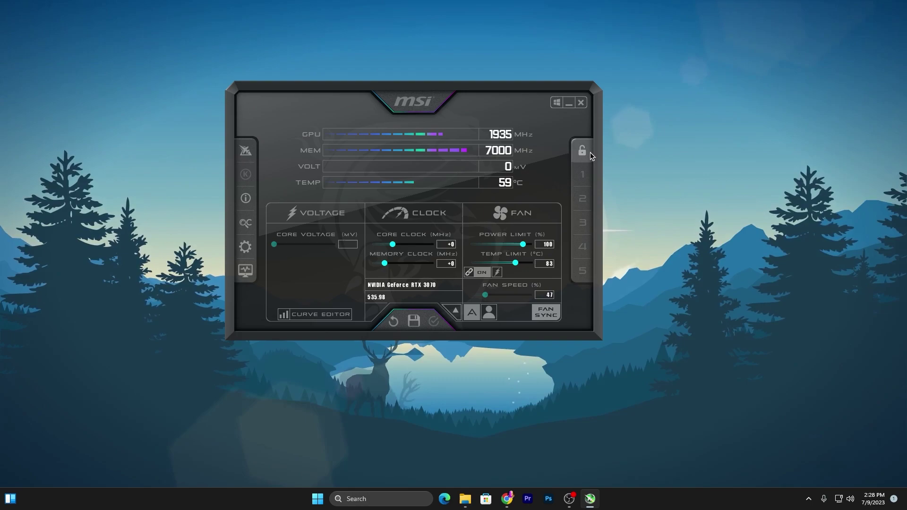
left_click(808, 499)
left_click(770, 470)
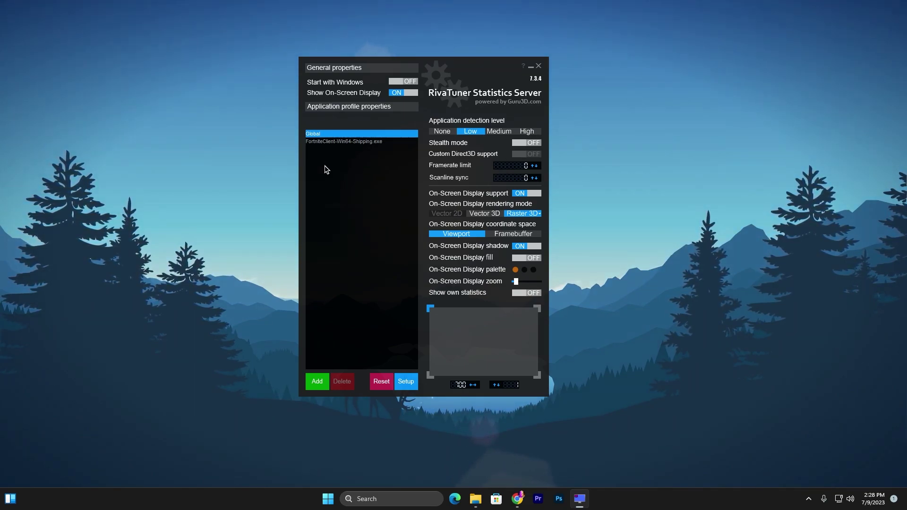
- Add C:\Riot Games\VALORANT\live\ShooterGame\Binaries\Win64\VALORANT-Win64-Shipping.exe as an RTSS profile
left_click(317, 383)
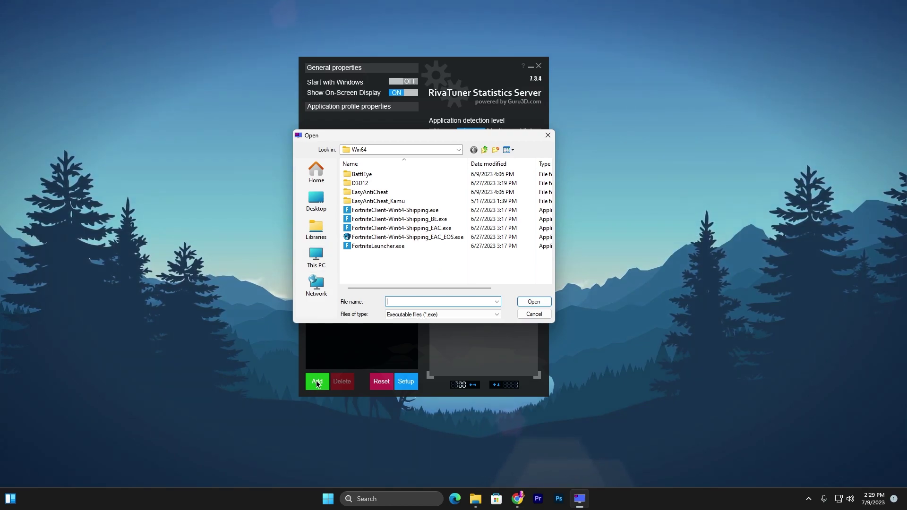
left_click(316, 258)
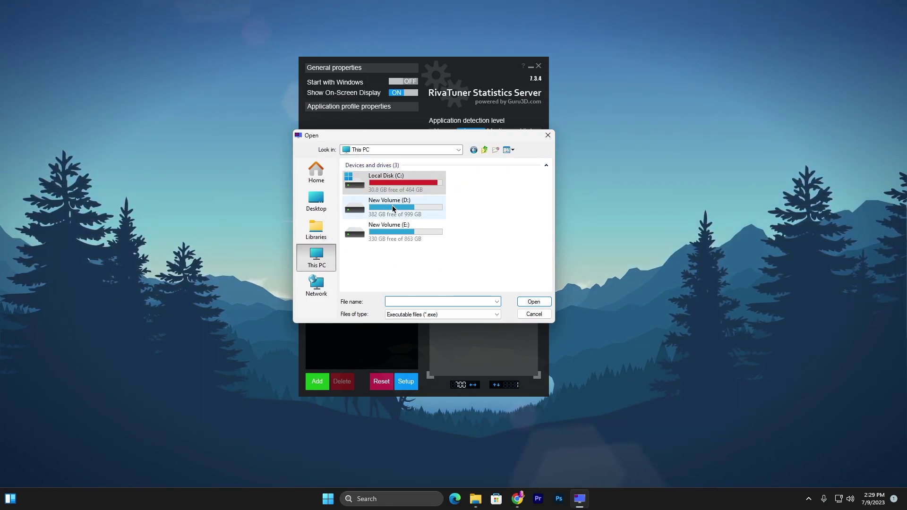
double_click(432, 181)
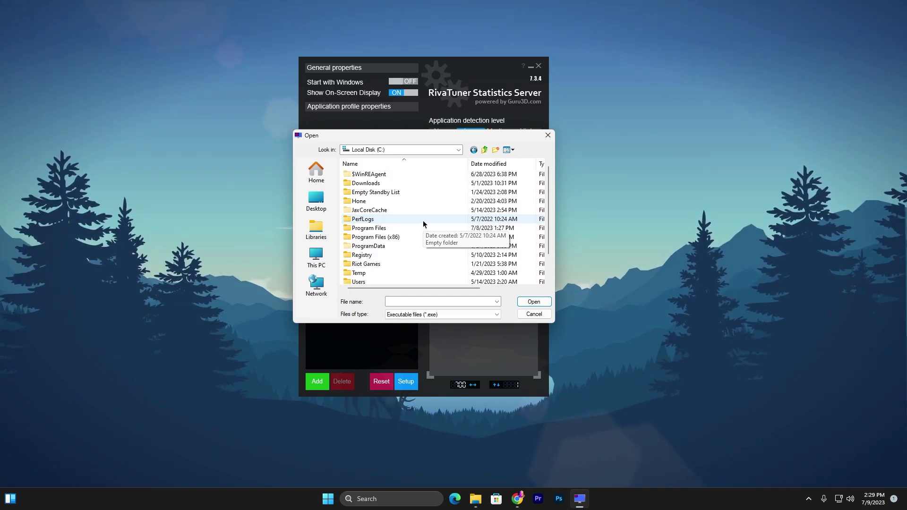
double_click(373, 264)
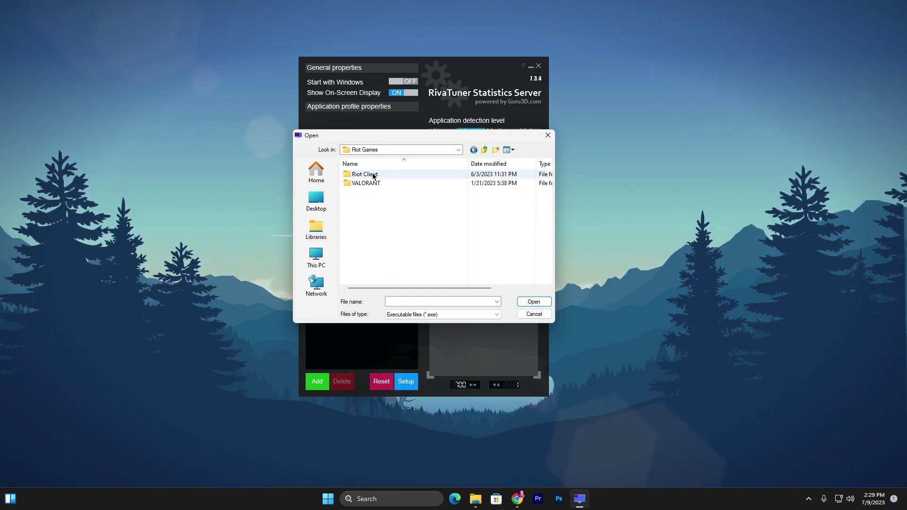
double_click(375, 183)
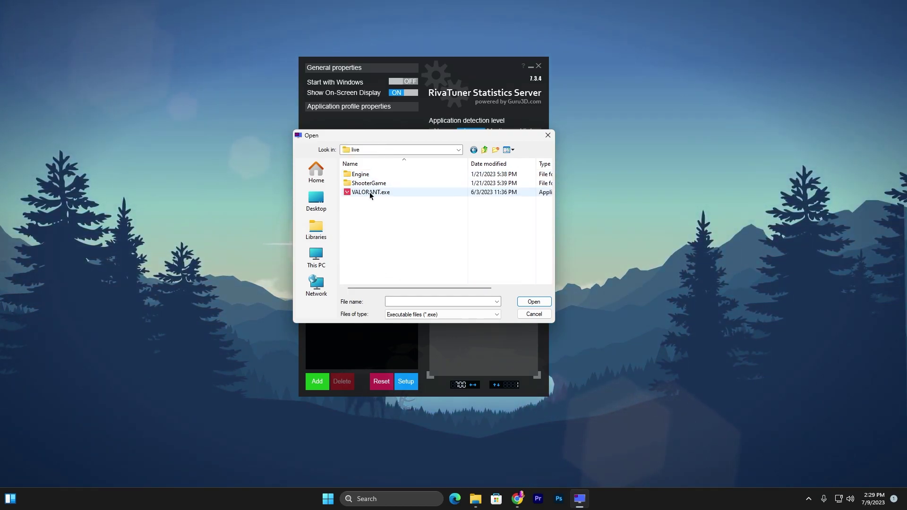
double_click(368, 183)
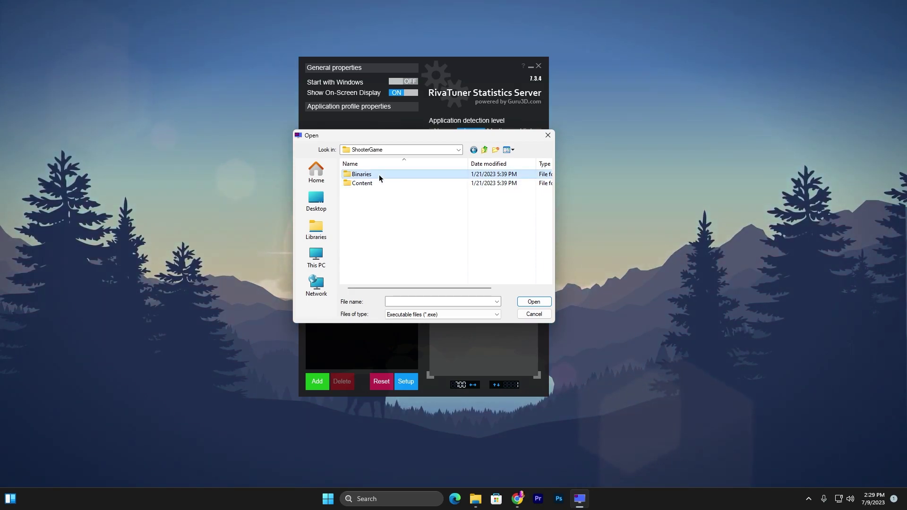
double_click(378, 174)
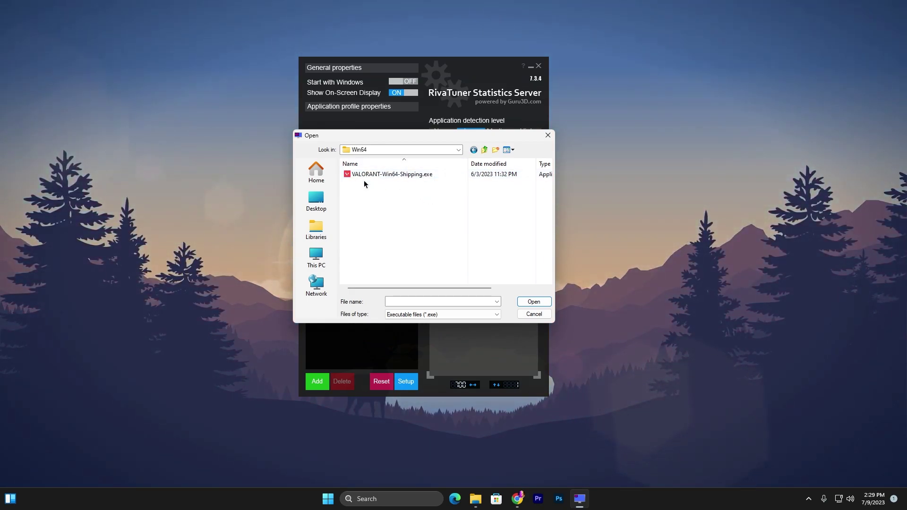
left_click(391, 174)
left_click(533, 301)
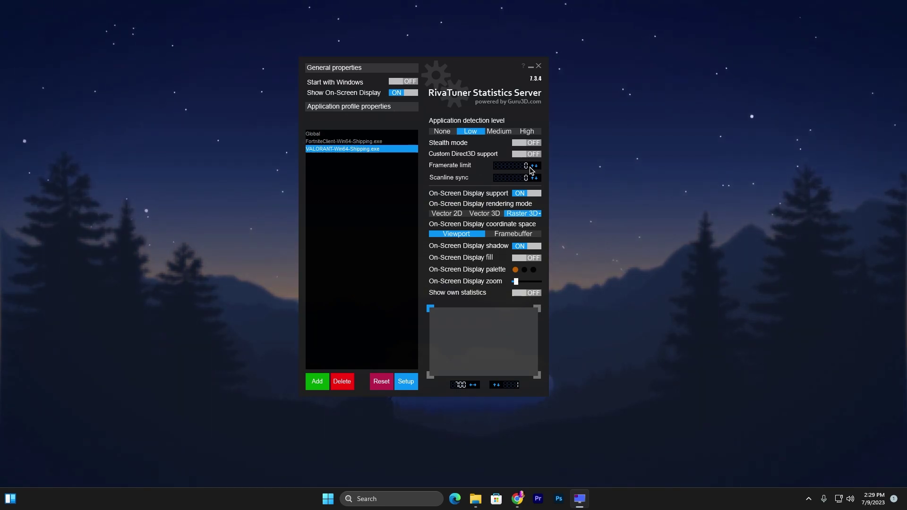
- Set the VALORANT profile's framerate limit to 90 and close the RTSS window
left_click(524, 166)
type("90")
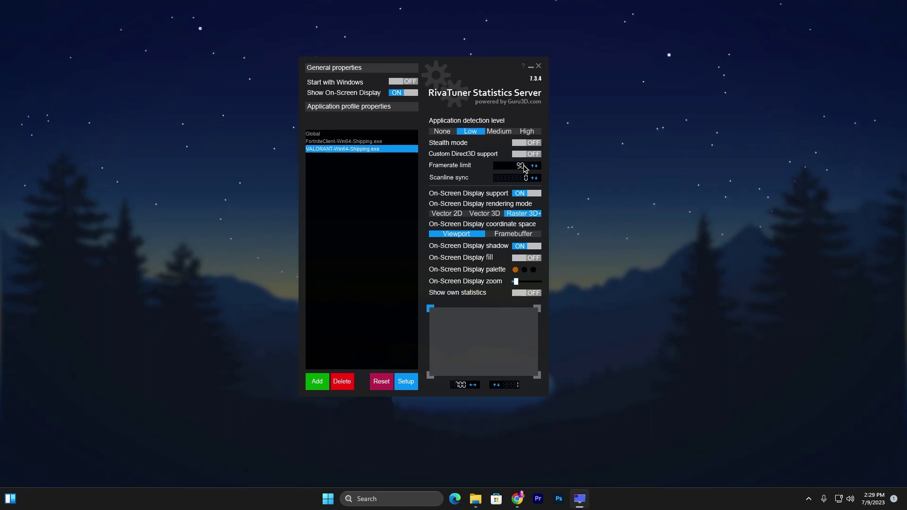
key("Return")
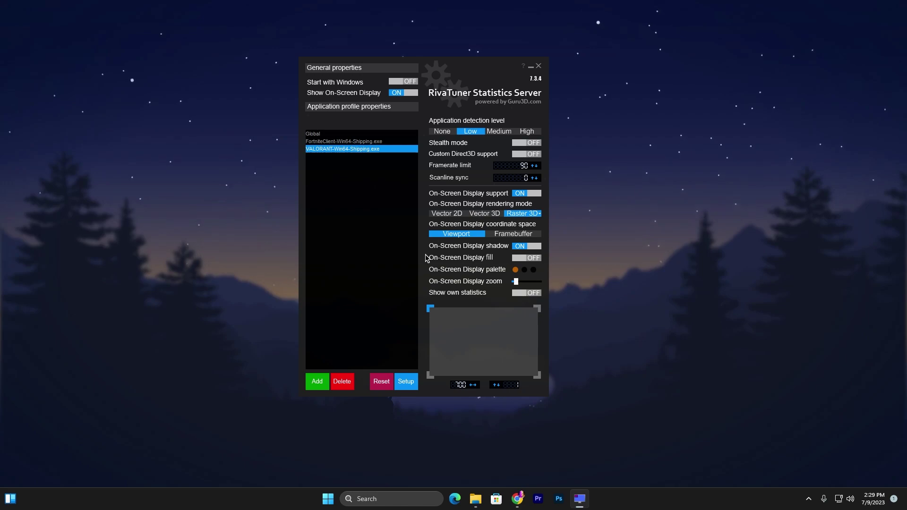
left_click(531, 67)
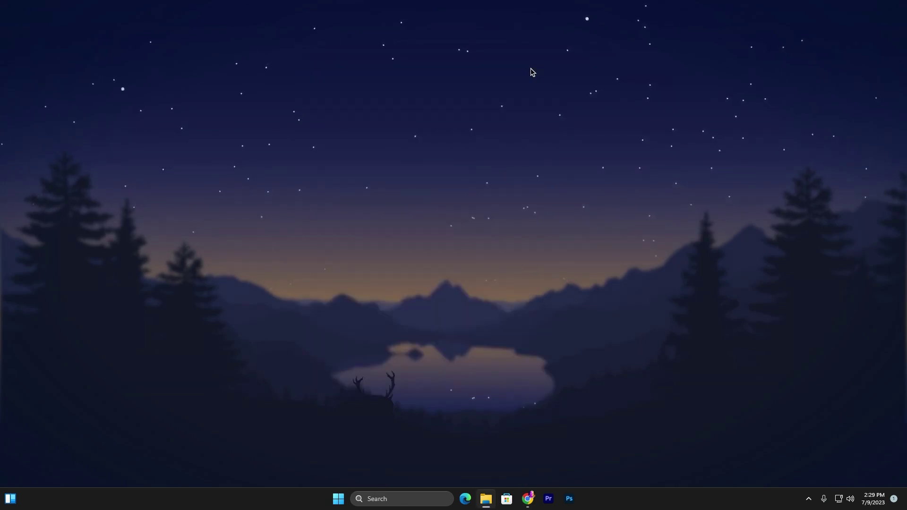
- Search Windows for 'GAM' and open the Game Mode settings page
left_click(808, 498)
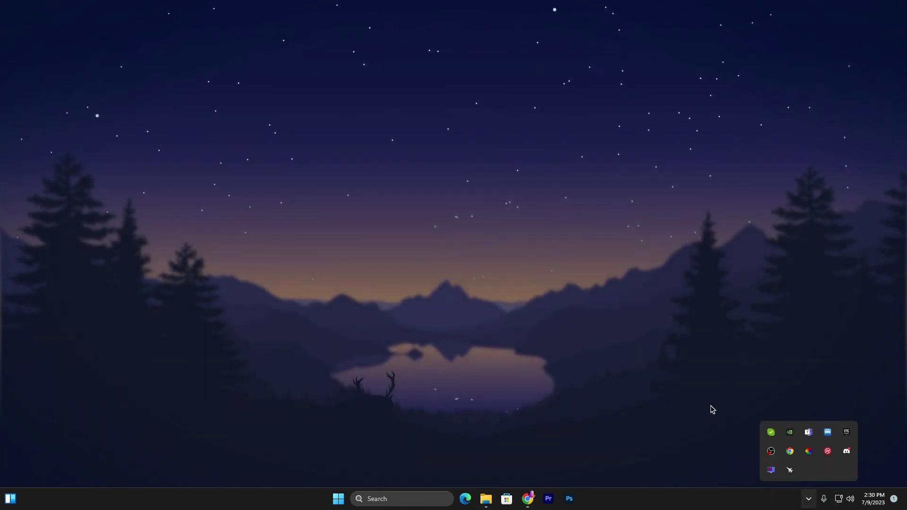
left_click(804, 501)
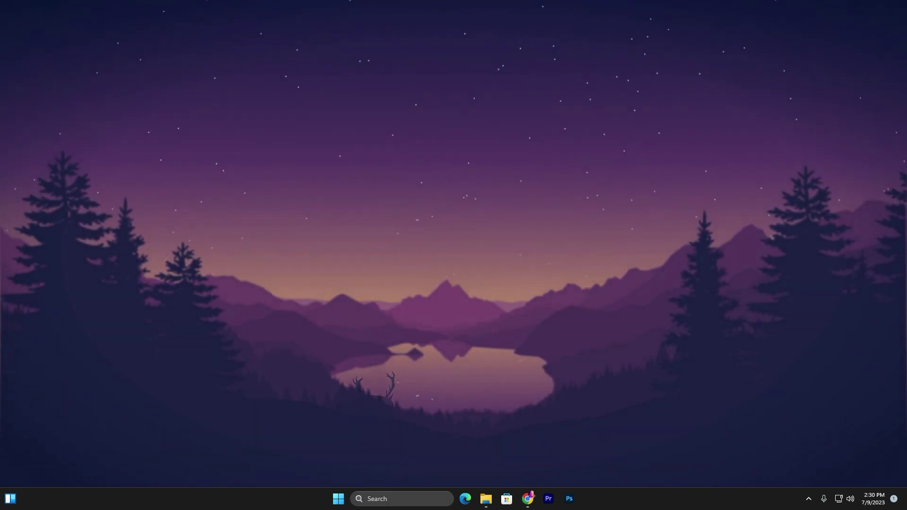
left_click(365, 498)
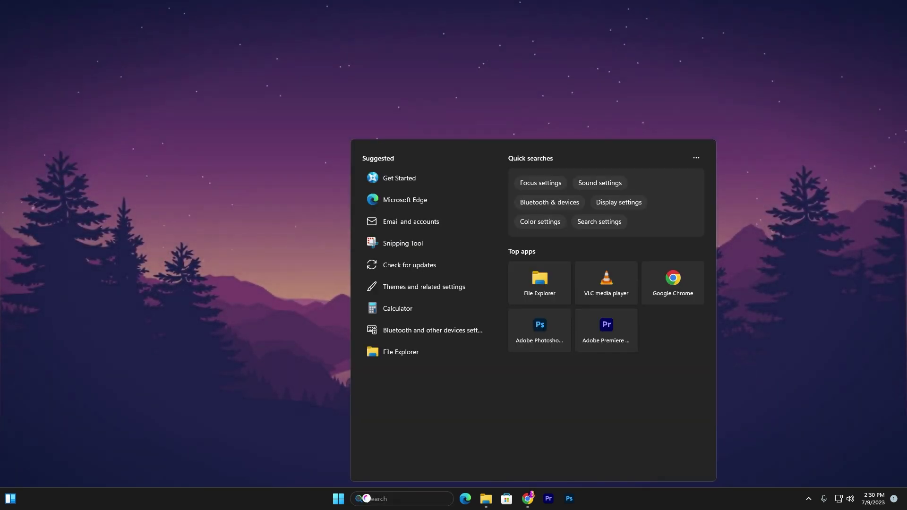
type("GAM")
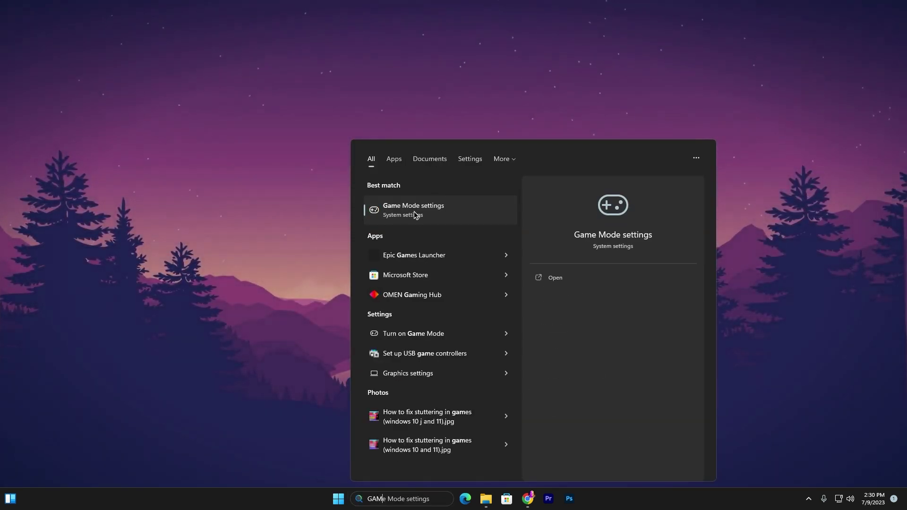
left_click(414, 211)
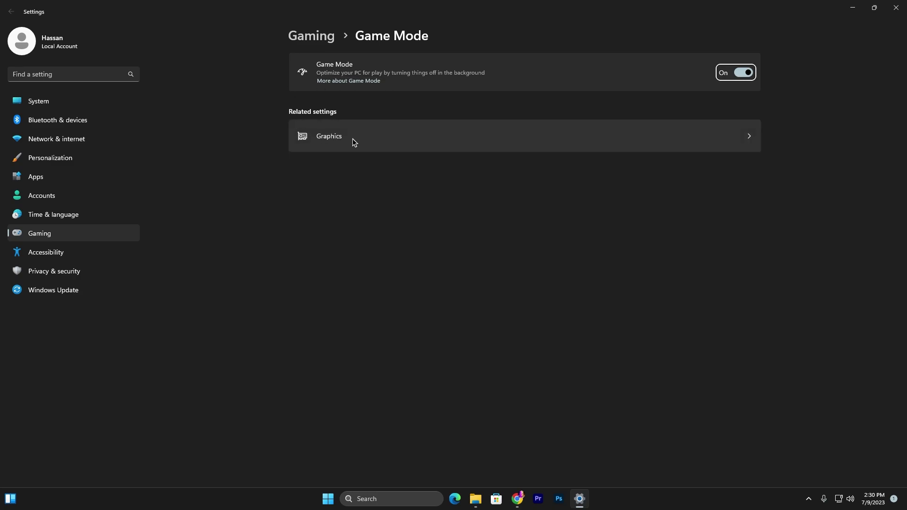
- Go from Graphics to 'Change default graphics settings' to view GPU scheduling and refresh options
left_click(370, 136)
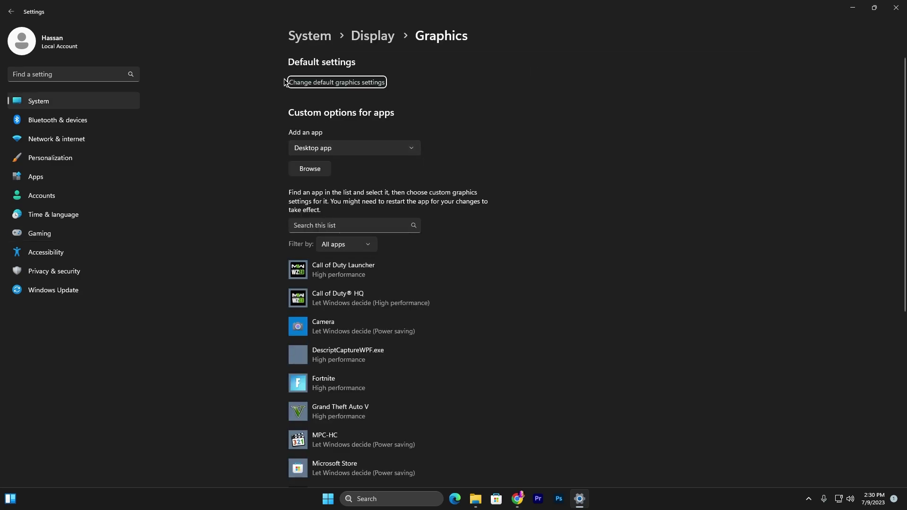
left_click(347, 84)
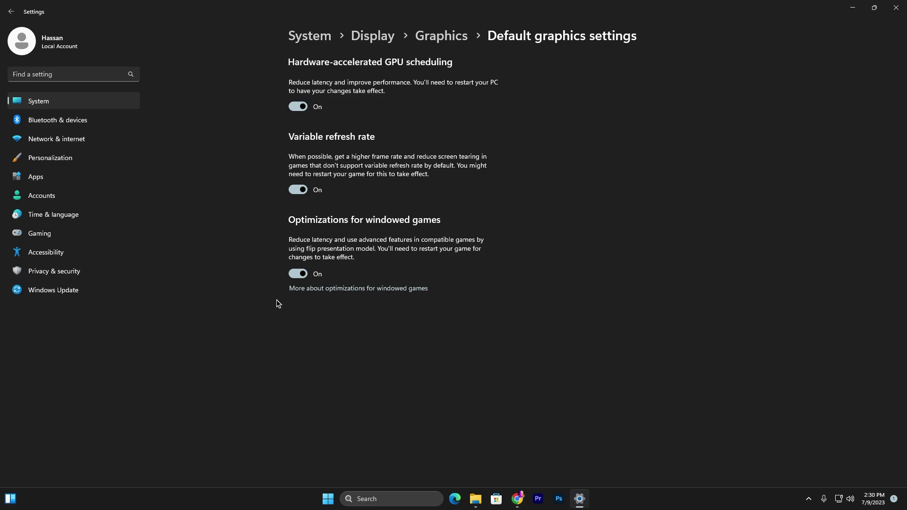
- Look through the per-app graphics list, backing out of Browse and GTA V's options unchanged
left_click(441, 37)
scroll(347, 375, "down", 4)
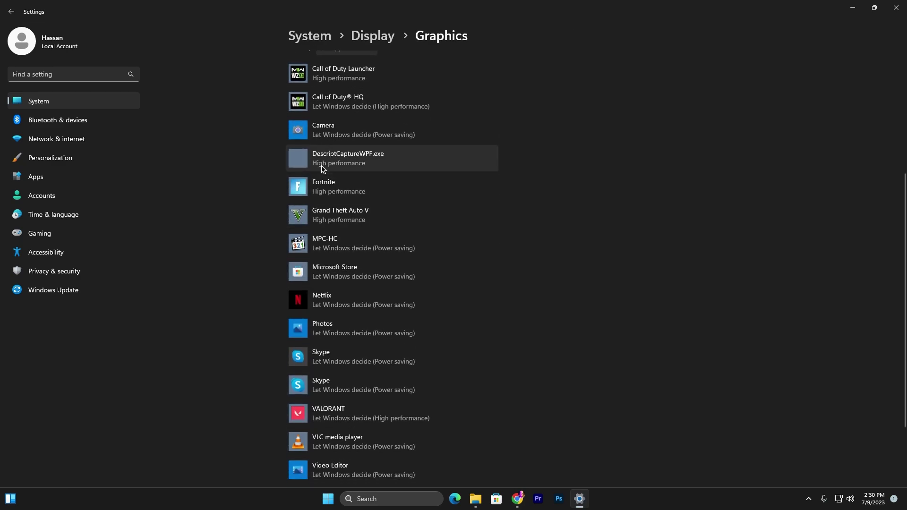
scroll(306, 163, "up", 4)
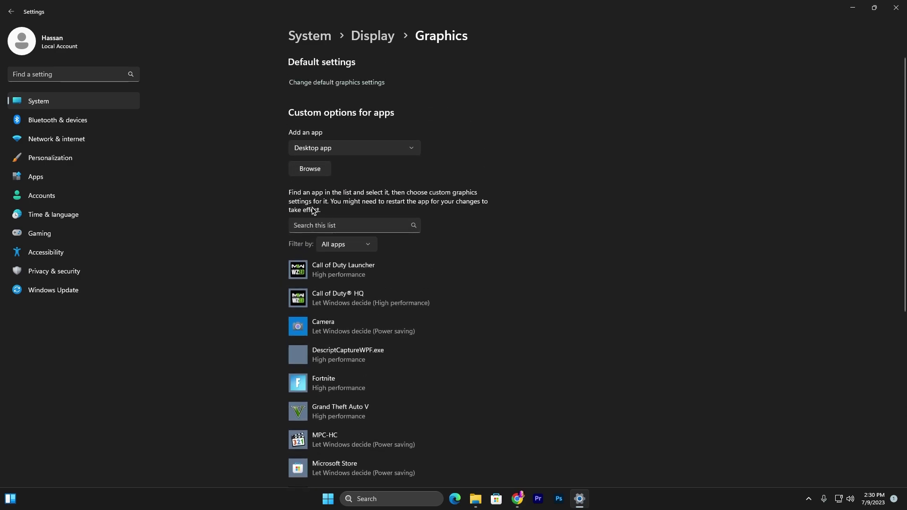
left_click(311, 168)
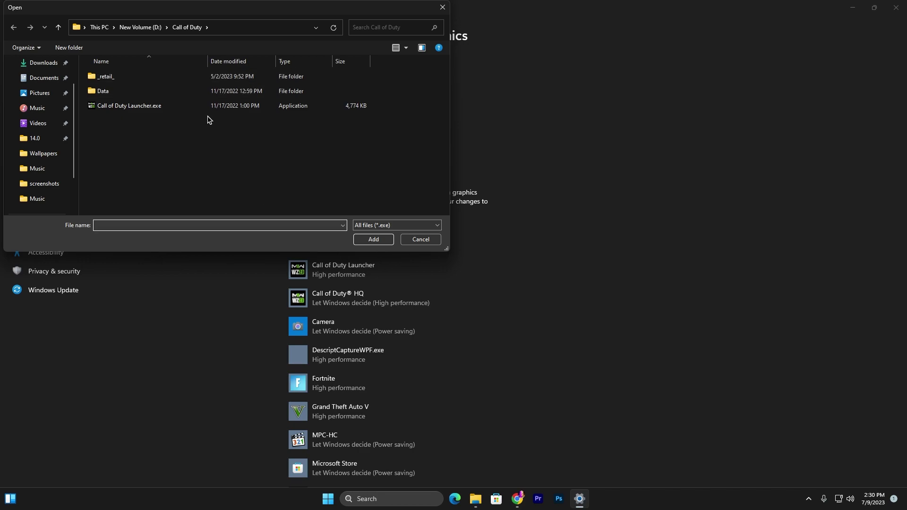
left_click(442, 6)
scroll(325, 326, "down", 3)
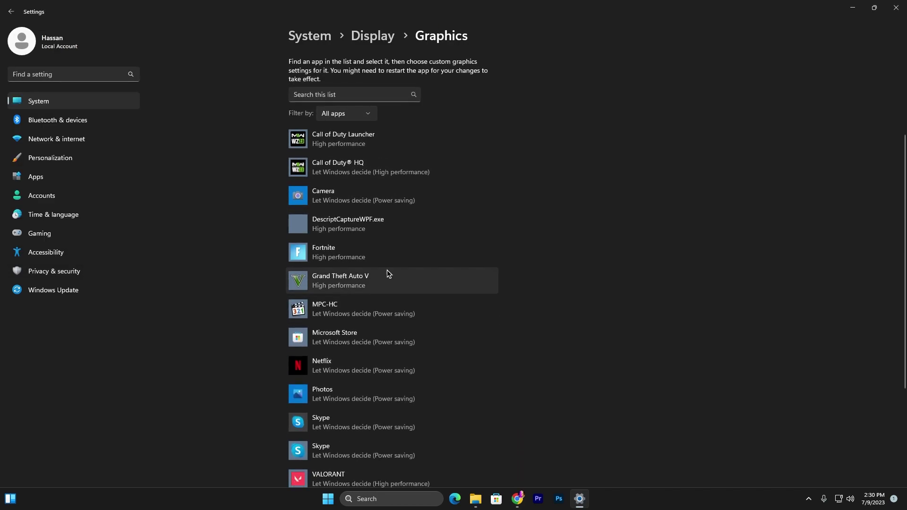
left_click(433, 330)
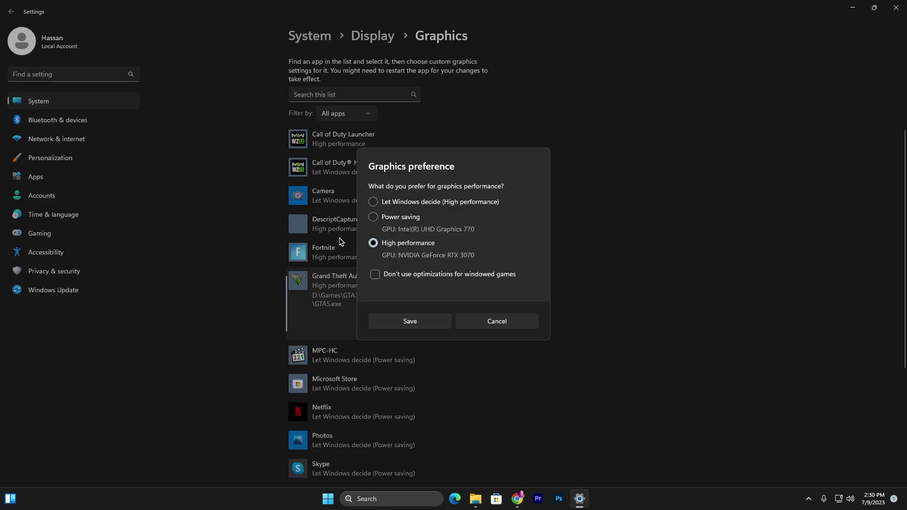
left_click(482, 319)
scroll(347, 319, "down", 5)
scroll(388, 257, "up", 7)
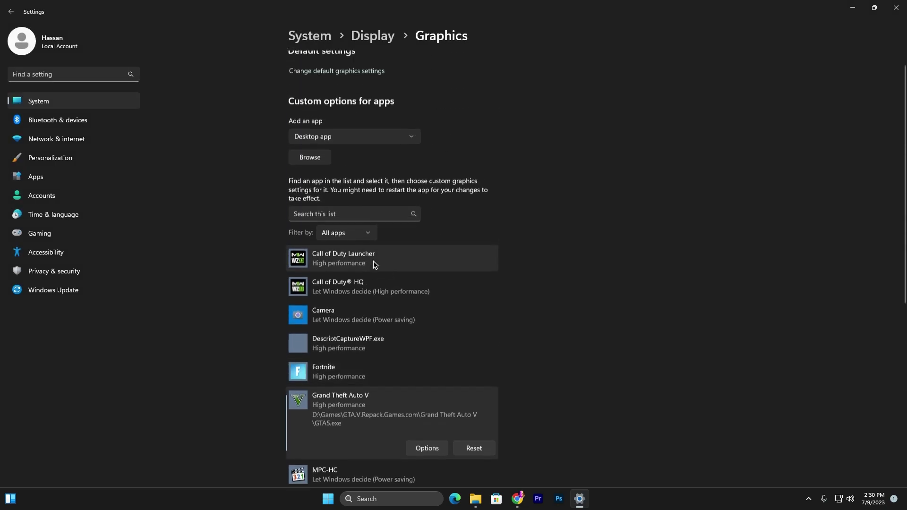
scroll(316, 432, "down", 4)
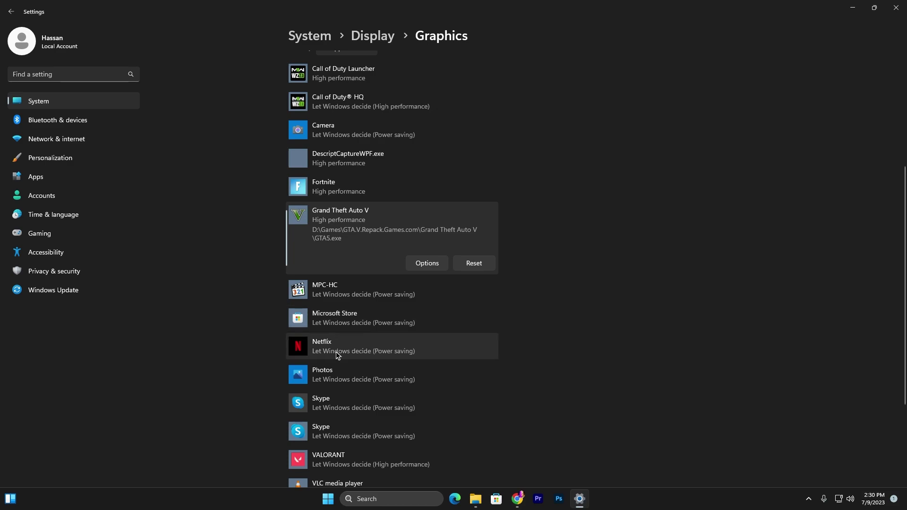
- Set VALORANT's graphics preference to High performance, save it, and close Settings
left_click(334, 453)
left_click(426, 461)
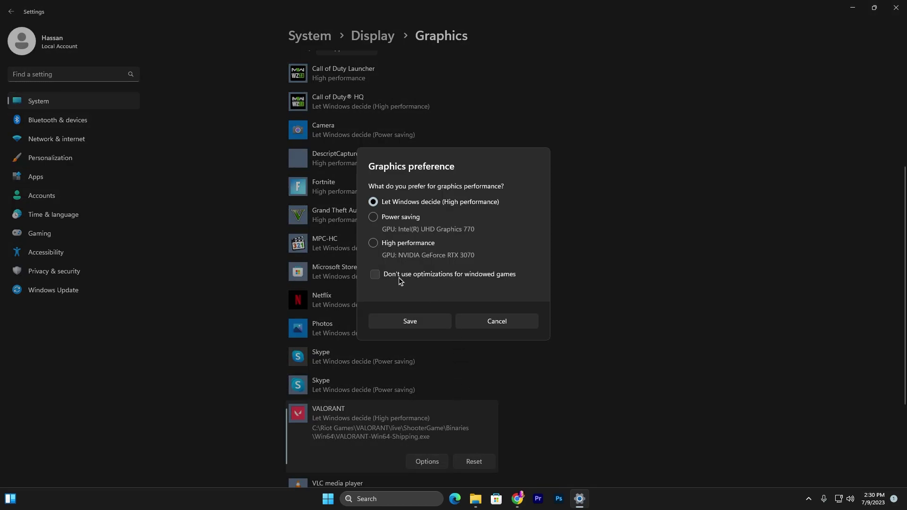
left_click(399, 258)
left_click(411, 323)
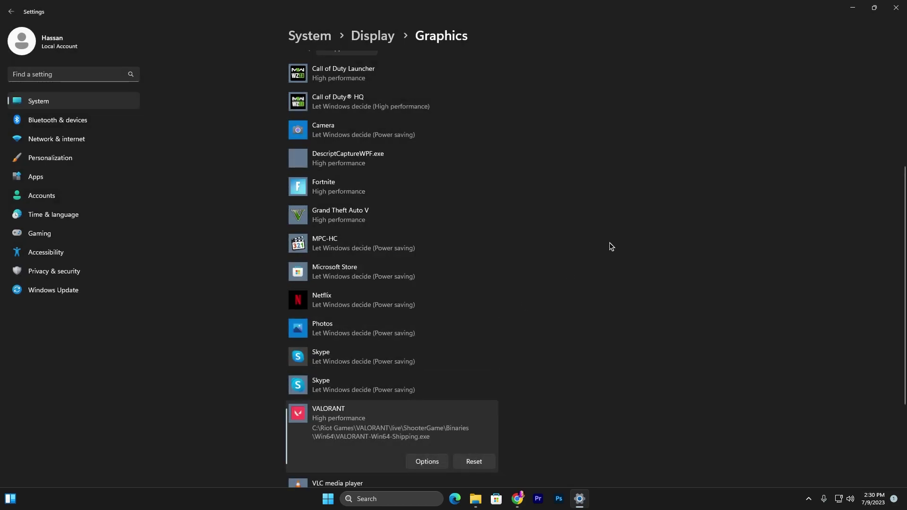
left_click(892, 6)
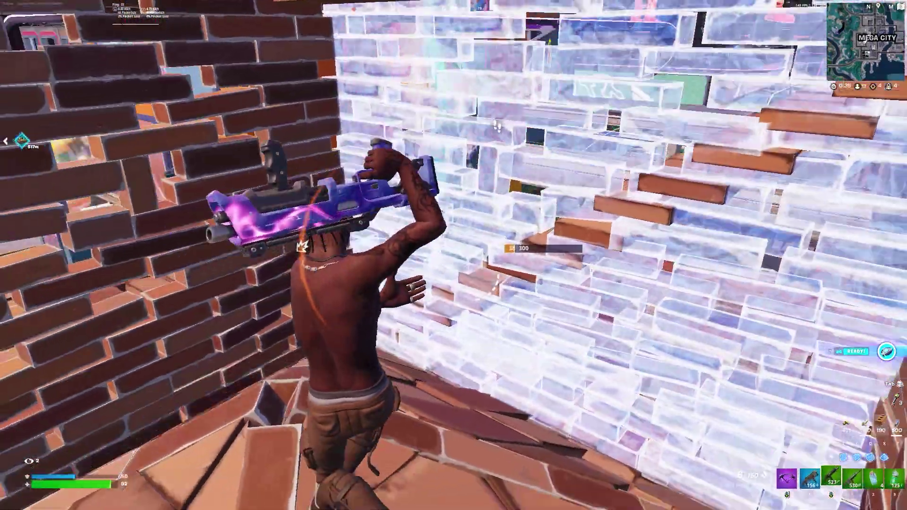
key("3")
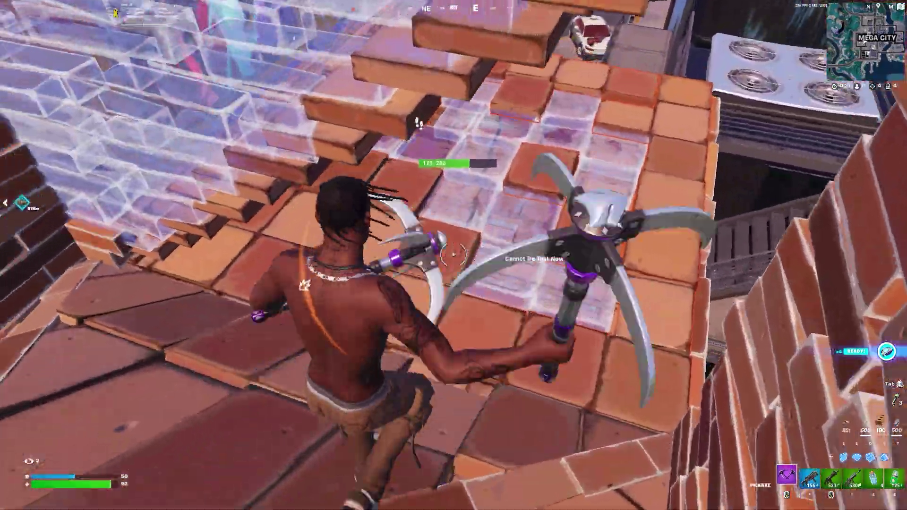
key("q")
key("1")
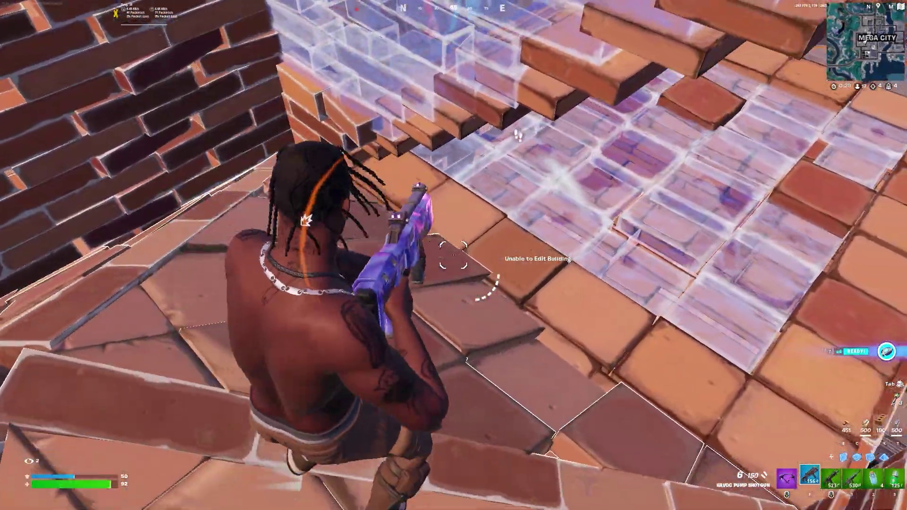
key("3")
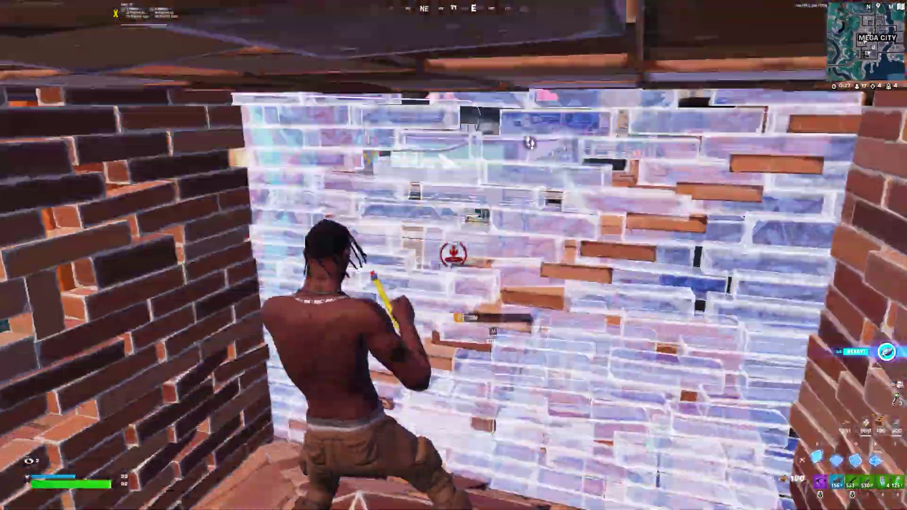
key("1")
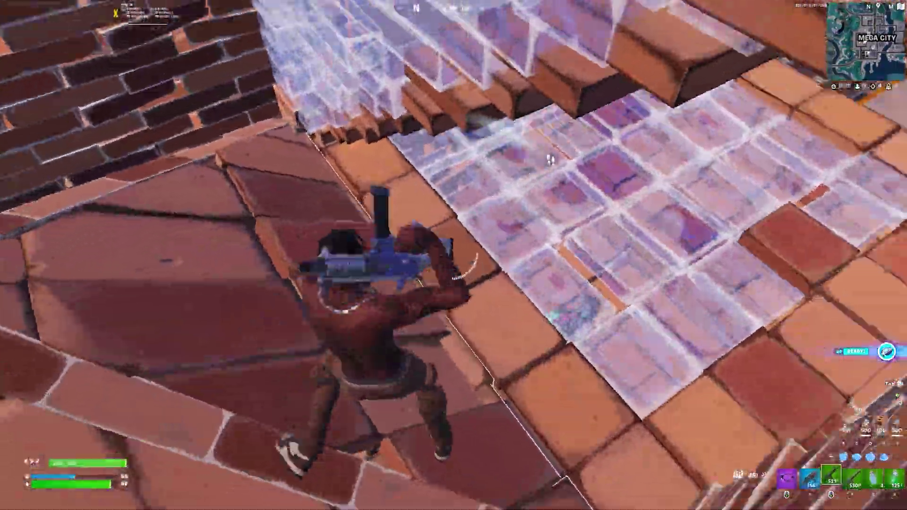
left_click(465, 119)
left_click(577, 200)
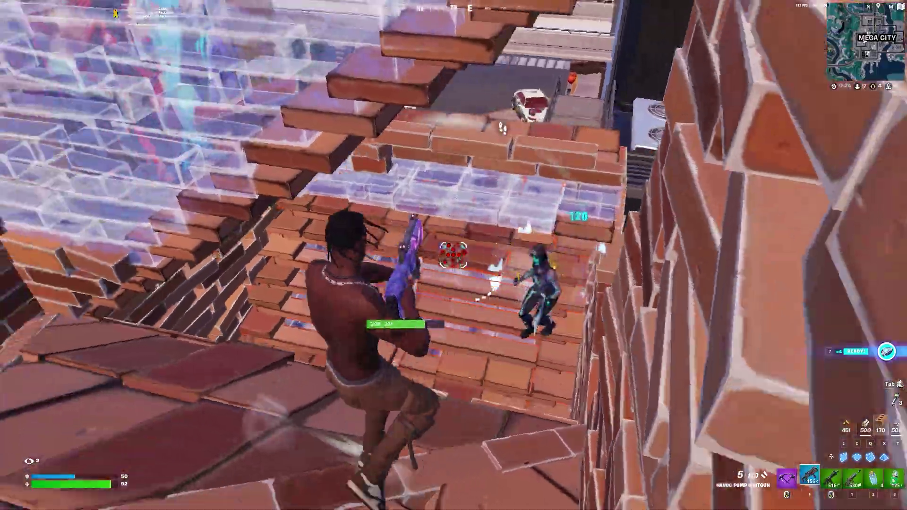